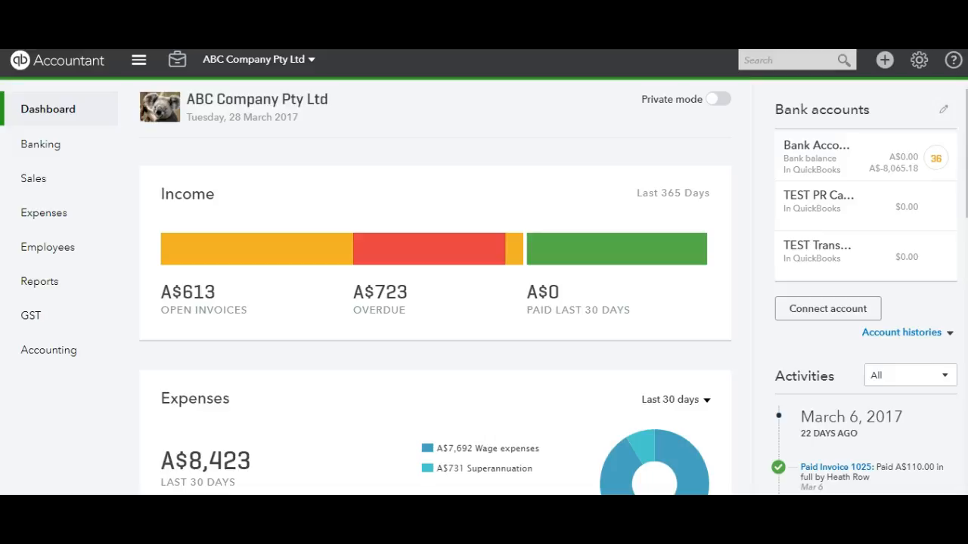
Create a new Fortnightly pay run for the period ending 26/03/2017, paid on 29/03/2017
click(48, 247)
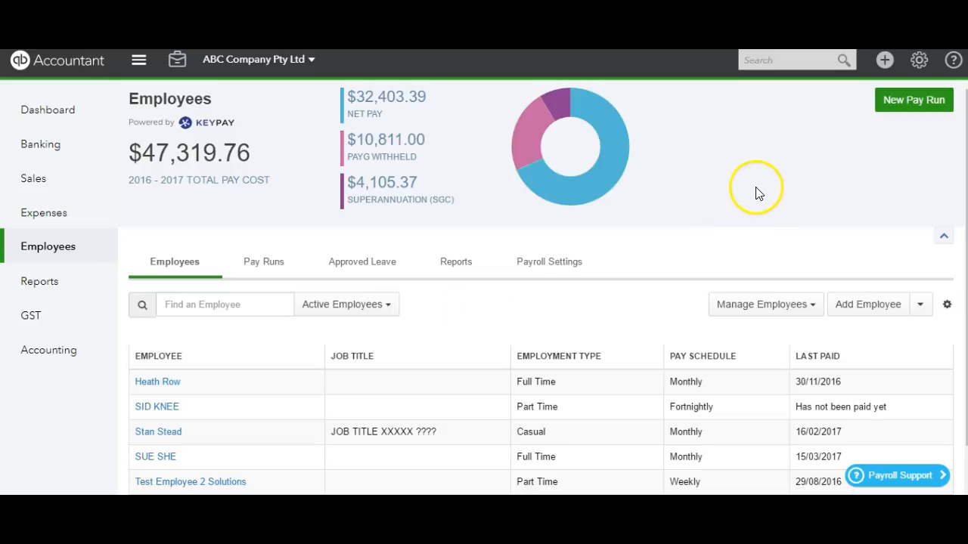
click(915, 105)
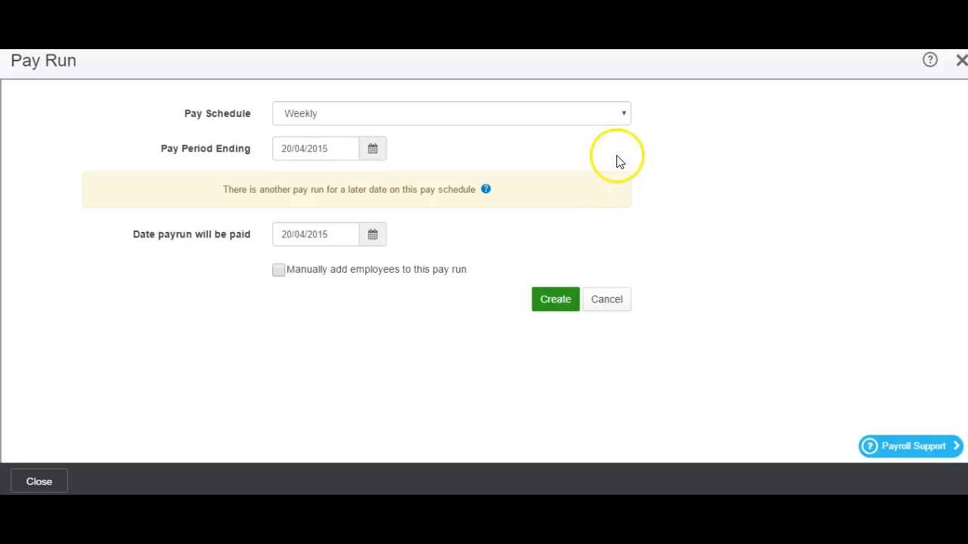
click(616, 122)
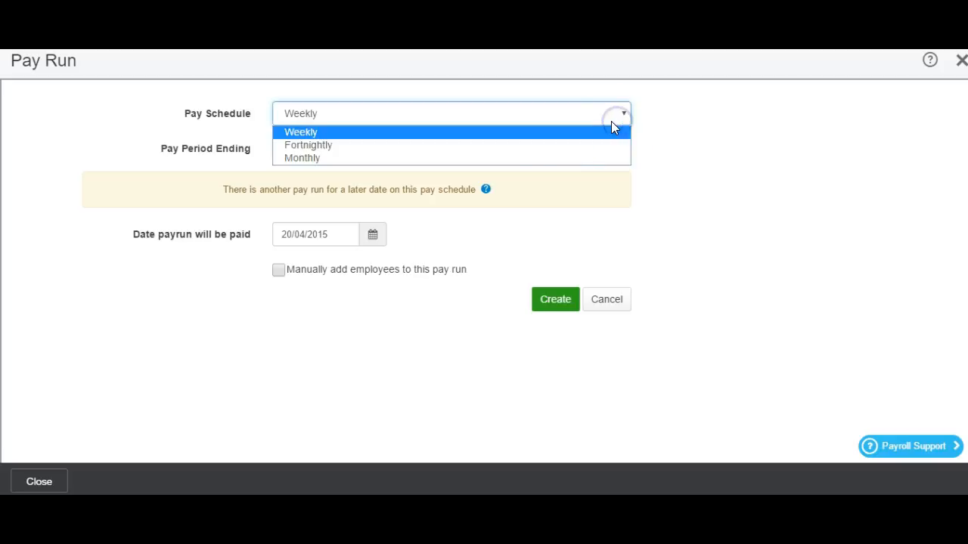
click(557, 148)
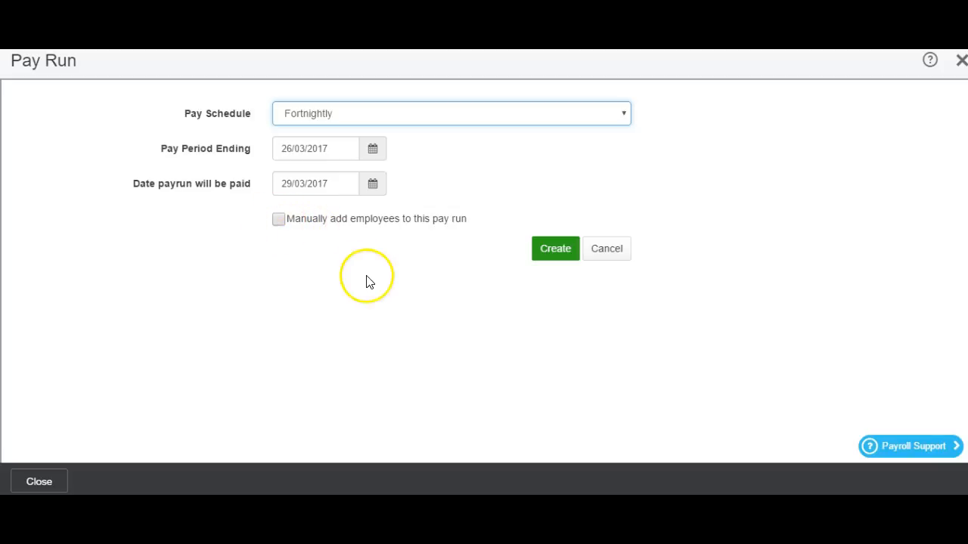
click(557, 255)
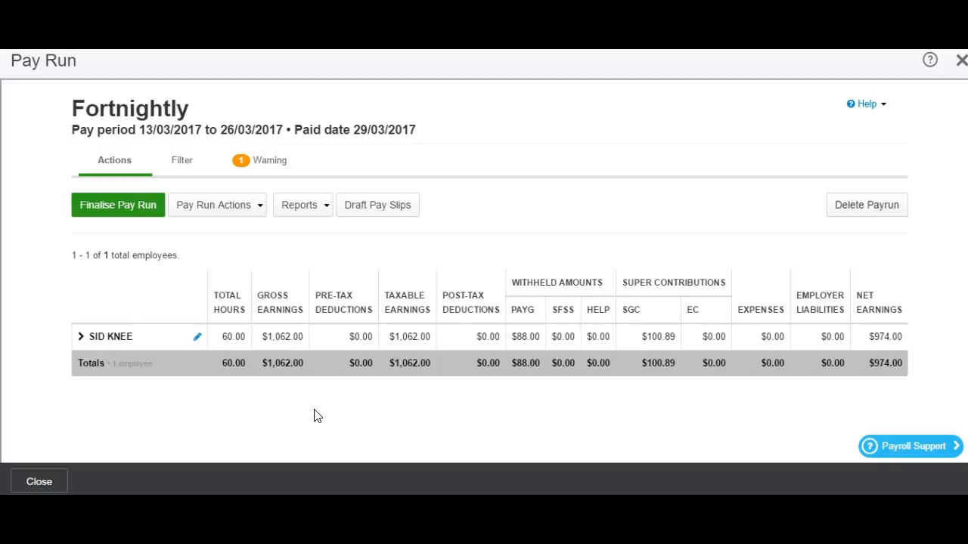
Expand the employee's line in the pay run to show the earnings and accrued leave details
click(111, 338)
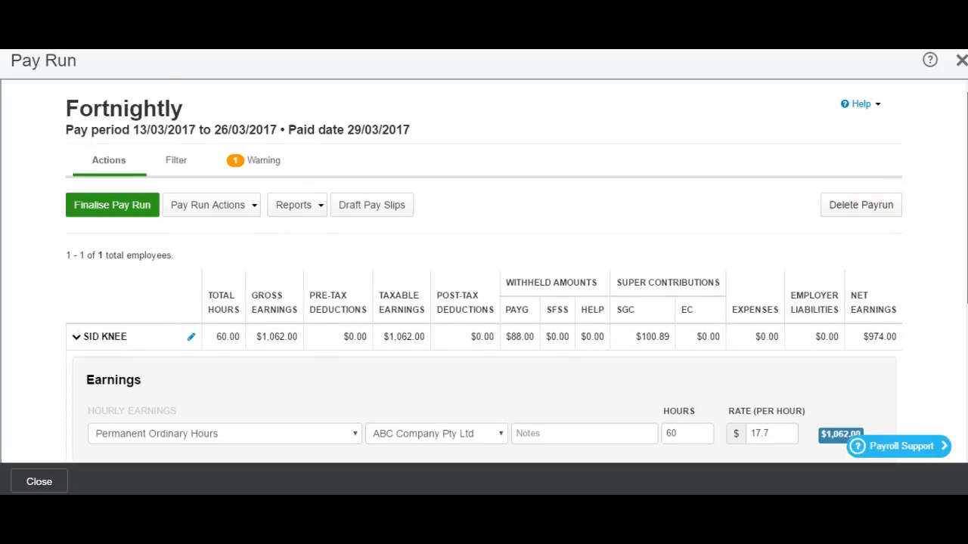
scroll(484, 265, down, 3)
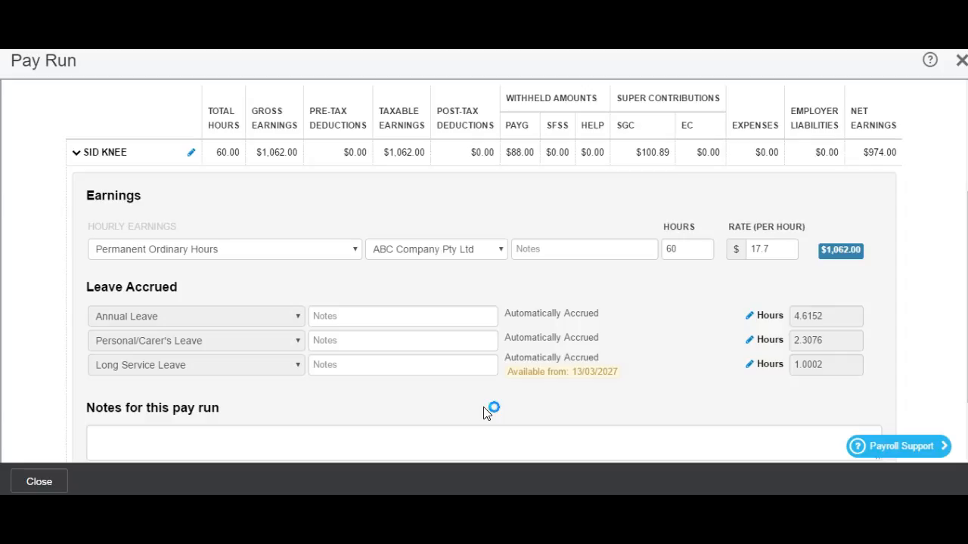
click(592, 296)
Set the Permanent Ordinary Hours in the employee's earnings to 62
click(684, 252)
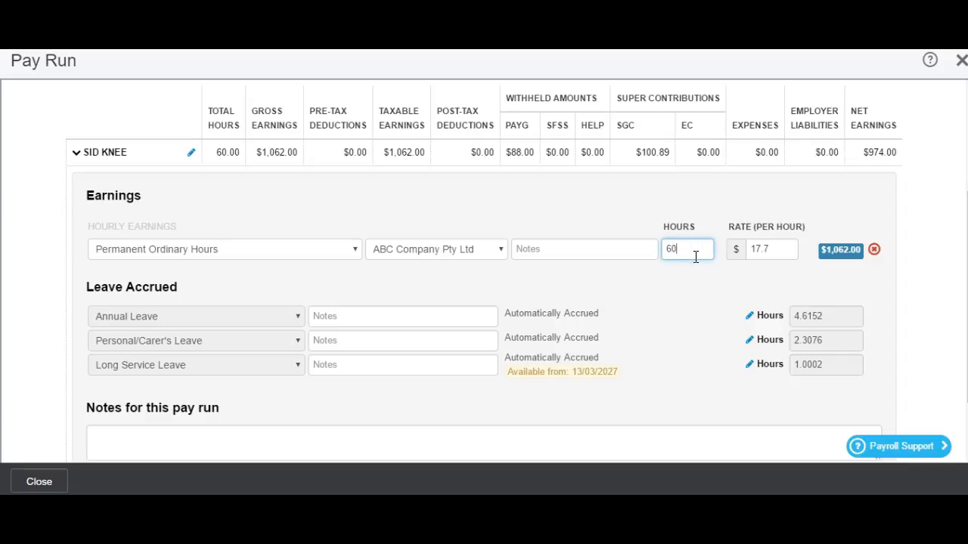
key(BackSpace)
key(BackSpace)
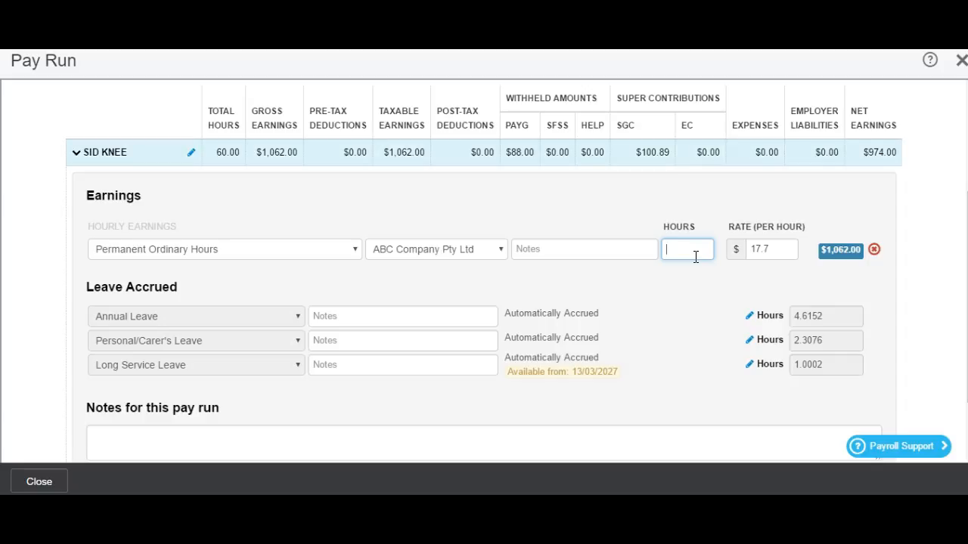
click(642, 304)
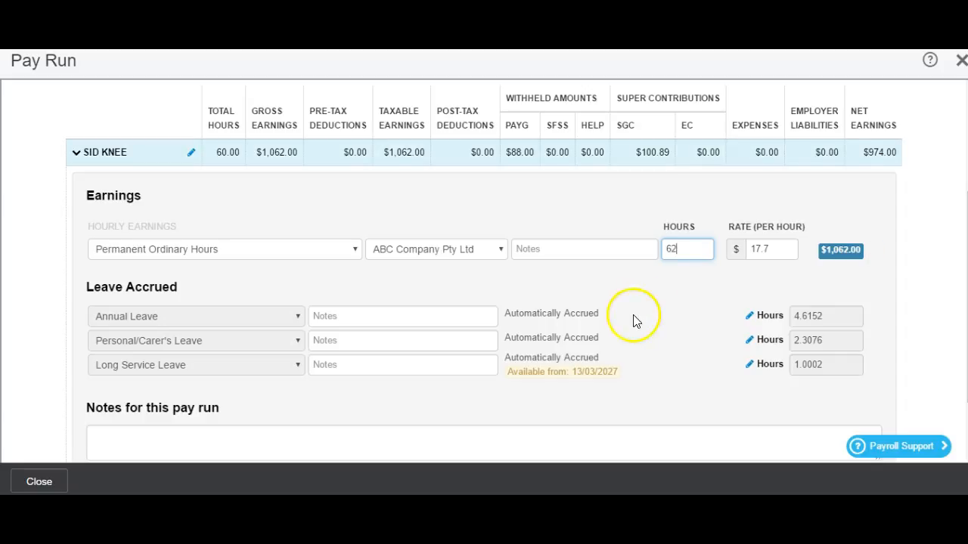
click(679, 282)
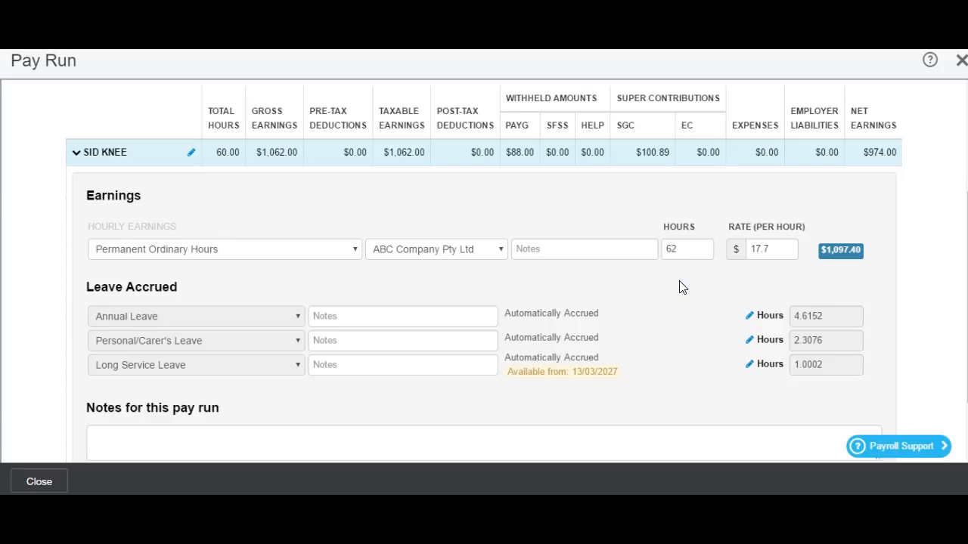
Set the employee's Permanent Ordinary Hours to 60 and save the pay details
click(692, 245)
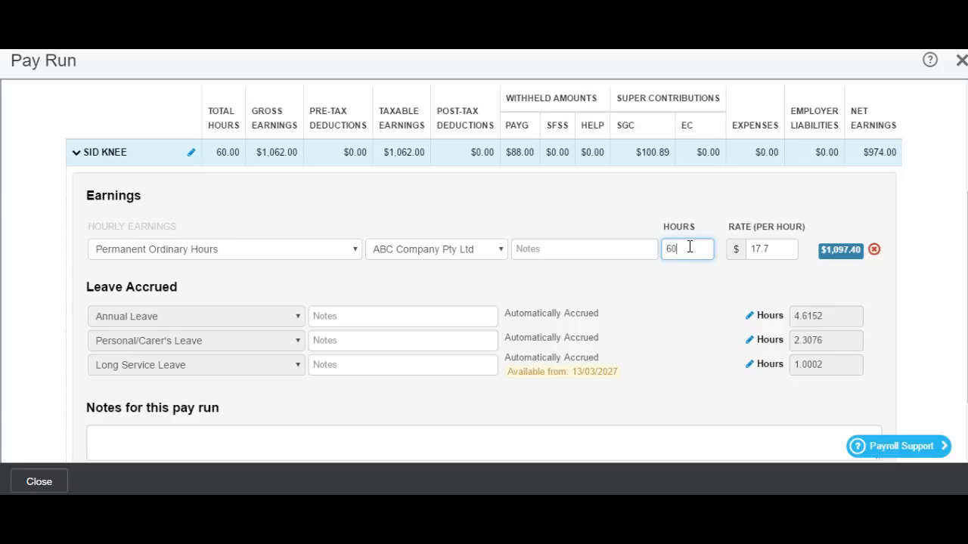
click(659, 301)
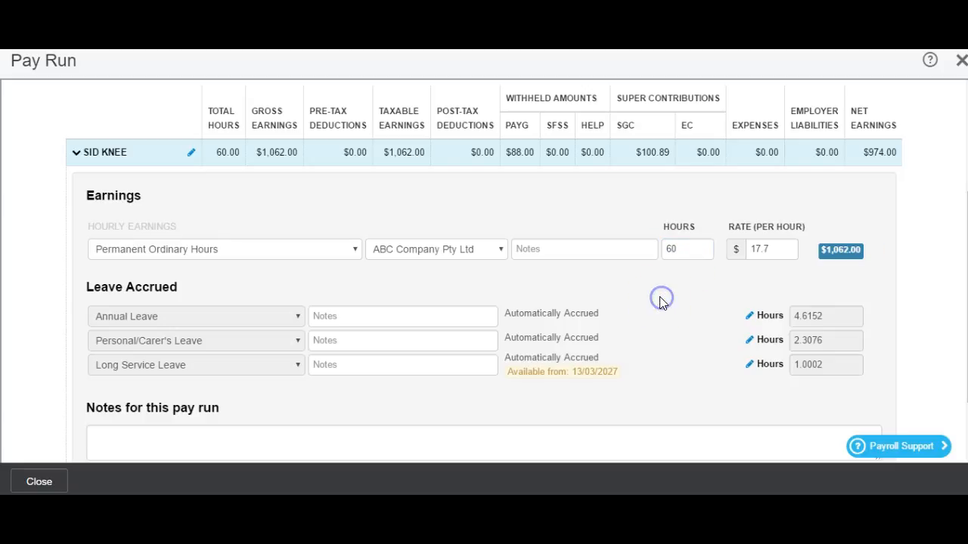
drag(966, 299, 967, 353)
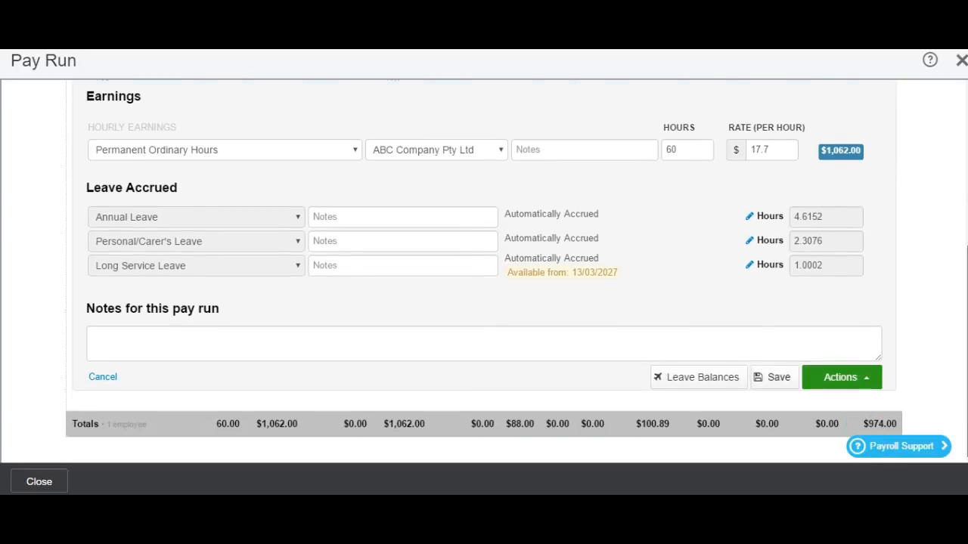
click(774, 383)
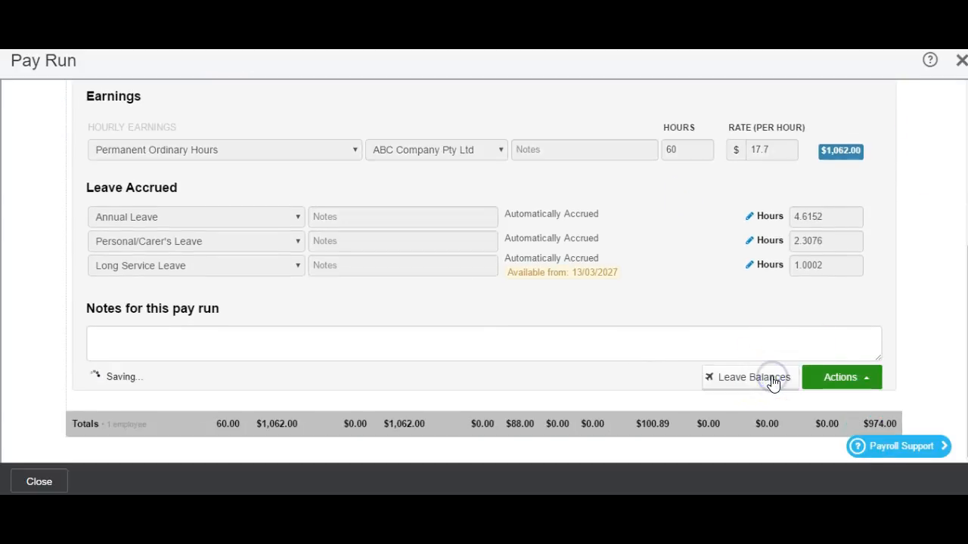
Display the draft pay slips for all employees and review the pay details, components, taxes, superannuation and leave
drag(967, 325, 967, 223)
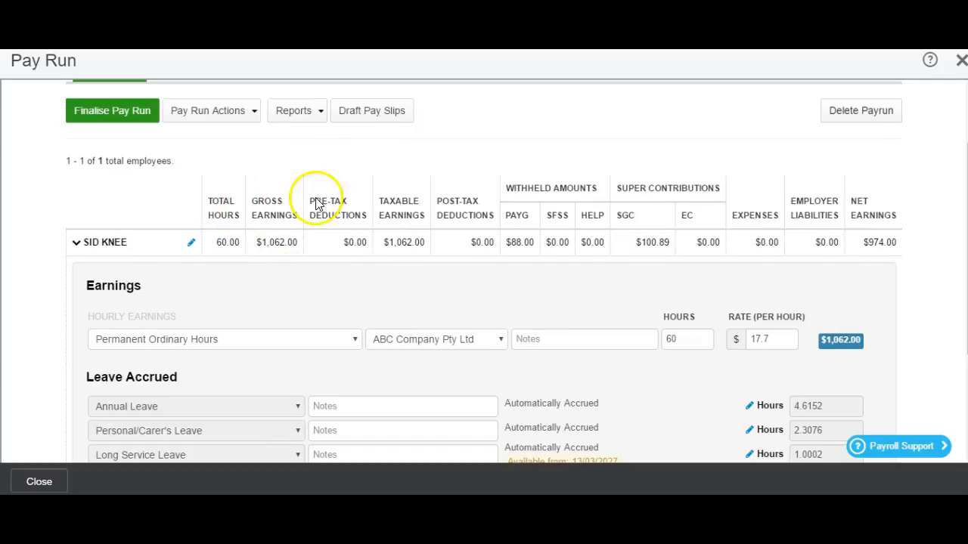
click(381, 117)
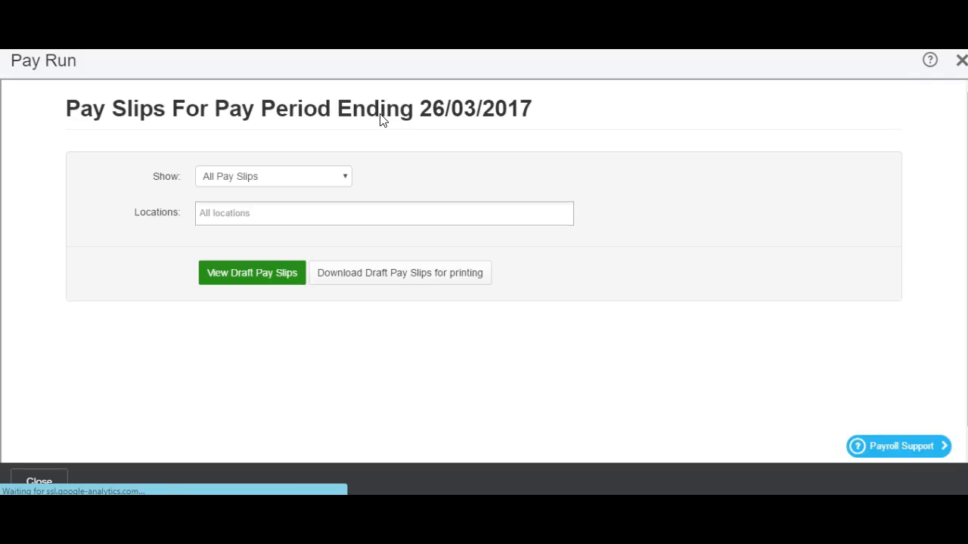
click(284, 277)
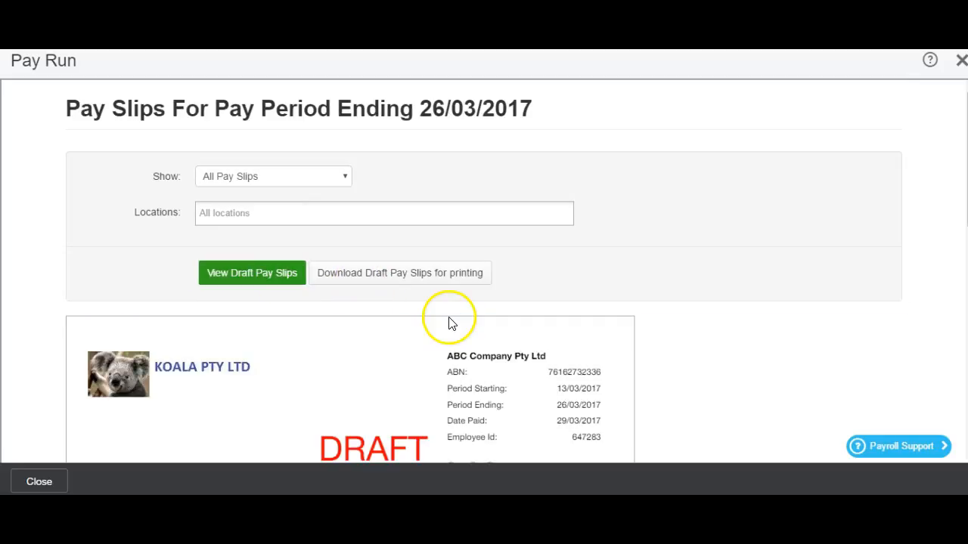
scroll(954, 136, down, 3)
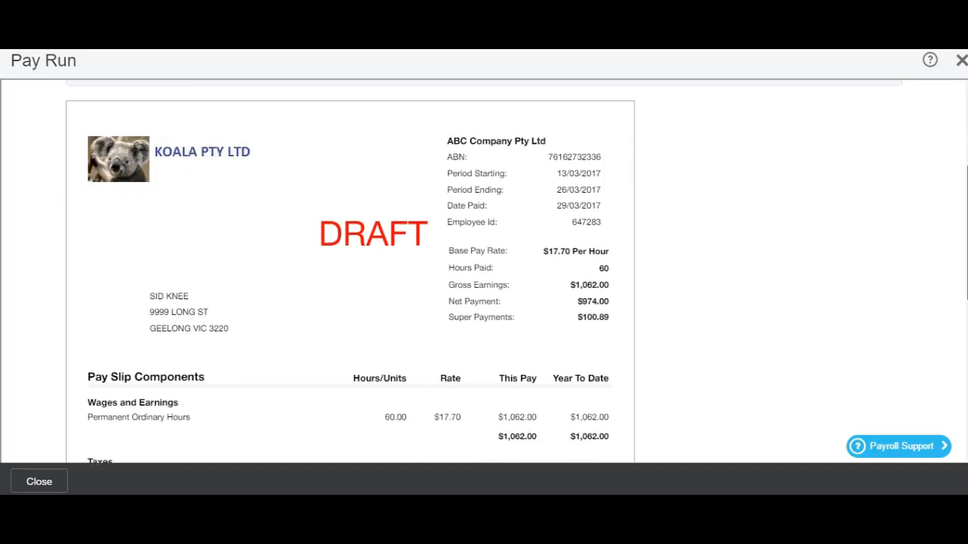
scroll(484, 273, down, 1)
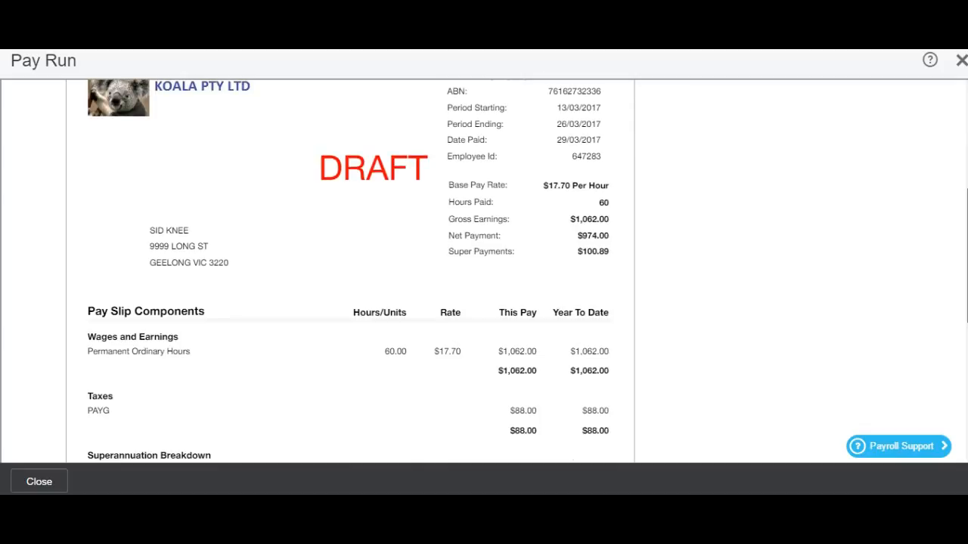
scroll(349, 272, down, 2)
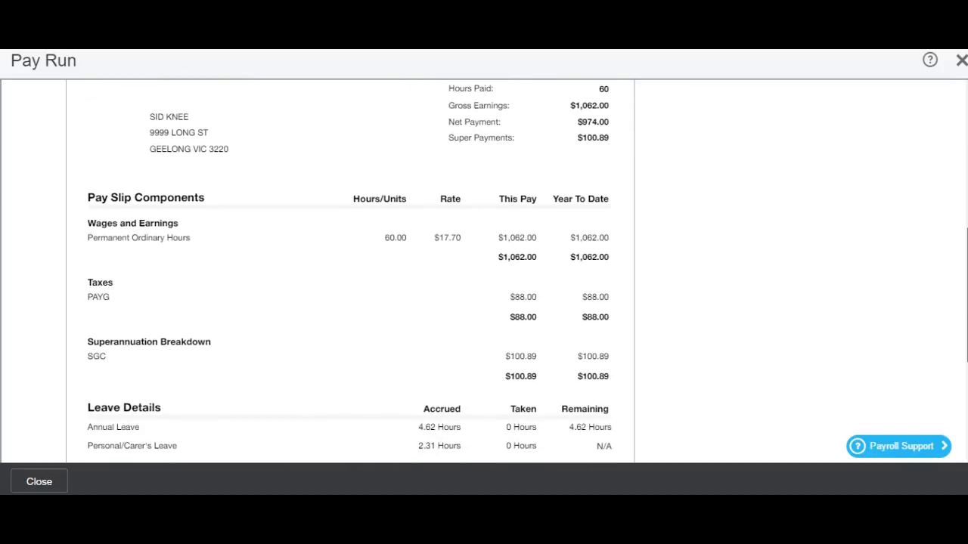
scroll(349, 263, down, 1)
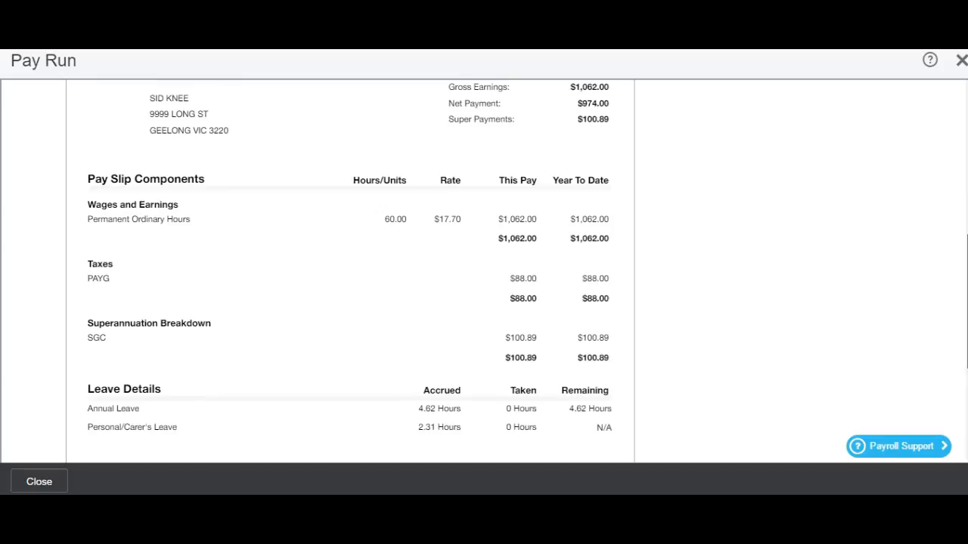
scroll(960, 234, up, 3)
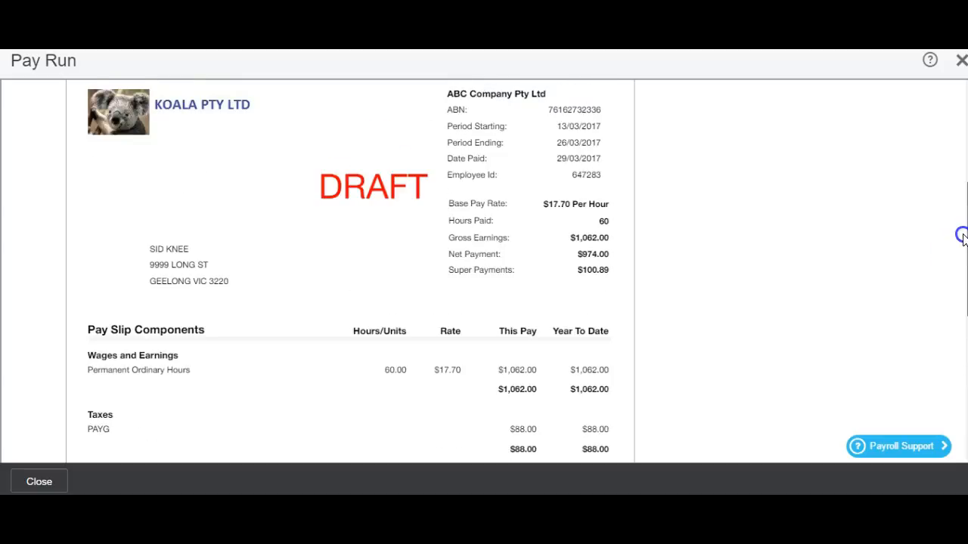
drag(961, 236, 961, 186)
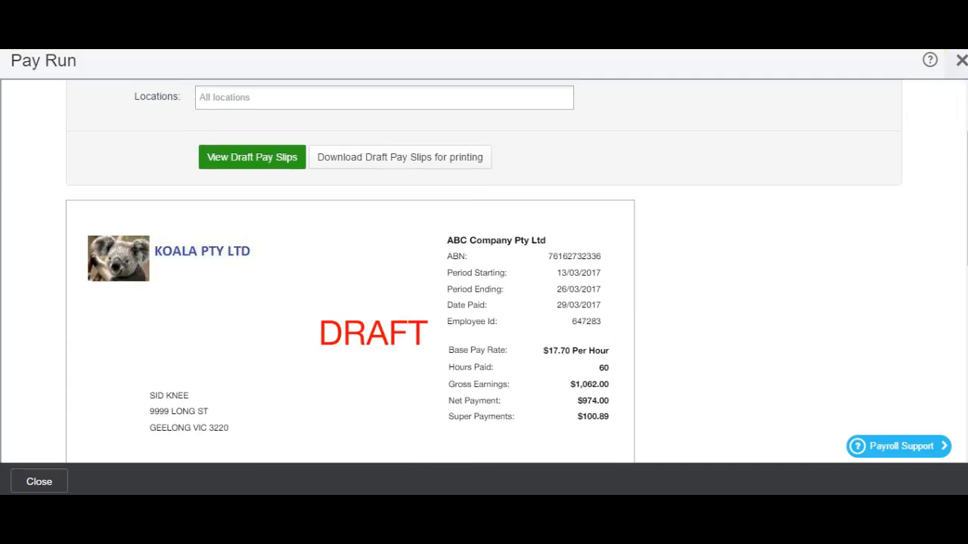
Close the draft pay slips and reopen the non-finalised pay run for 13/03/2017 to 26/03/2017 from the pay run list
click(960, 65)
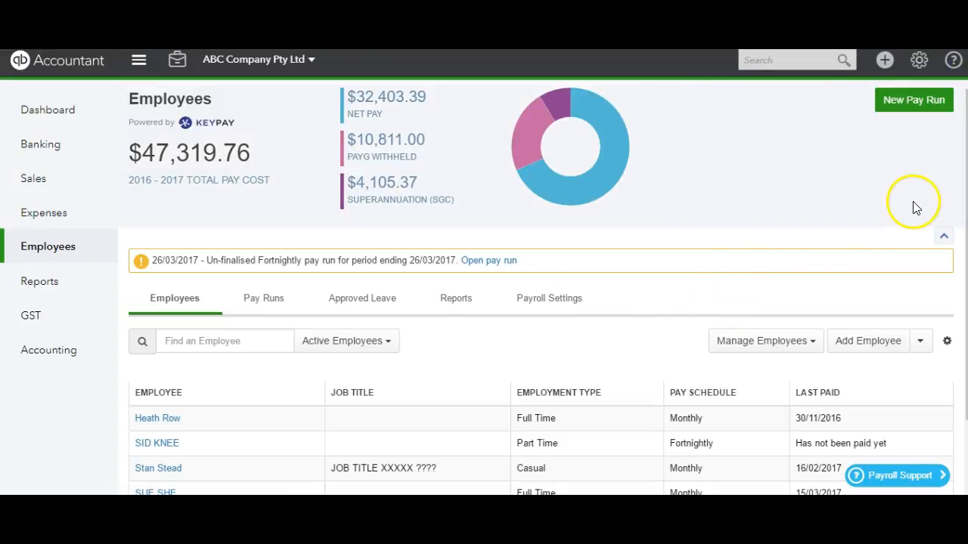
click(265, 299)
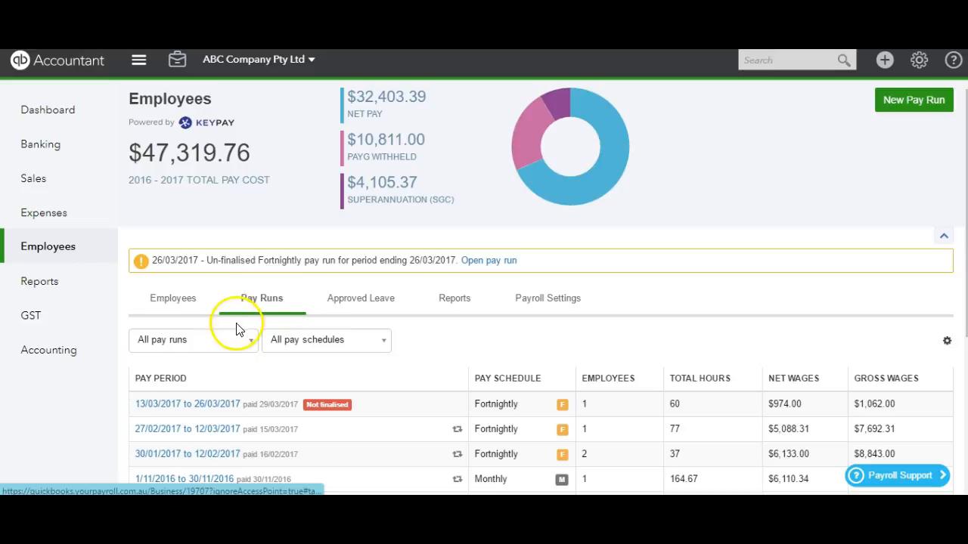
click(171, 411)
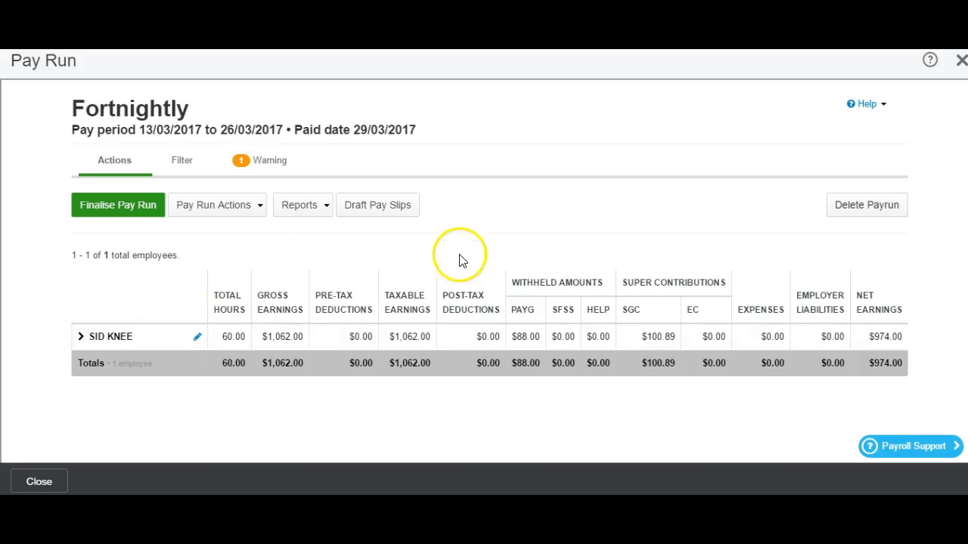
Finalise the pay run with date paid 29/03/2017, pay slips available to employees now and no notifications sent
click(126, 213)
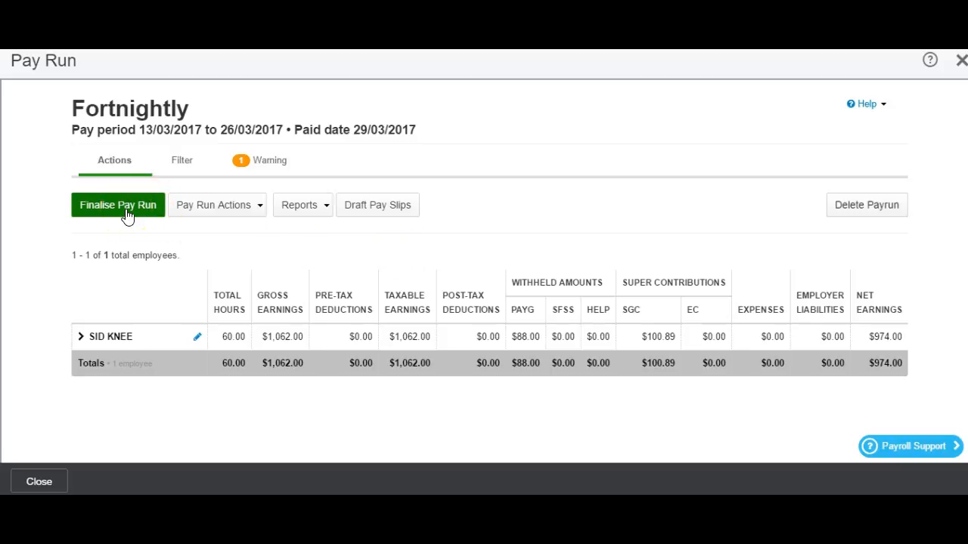
click(126, 213)
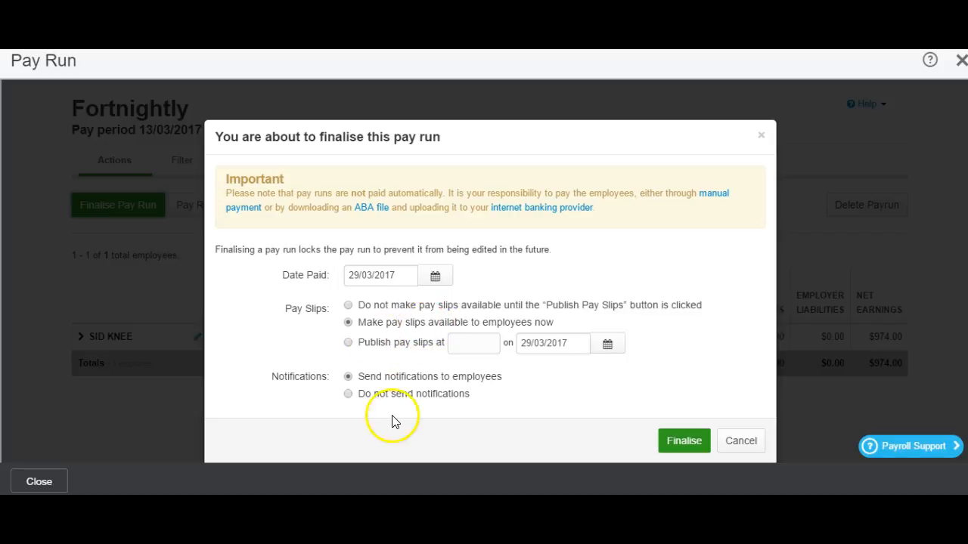
click(348, 394)
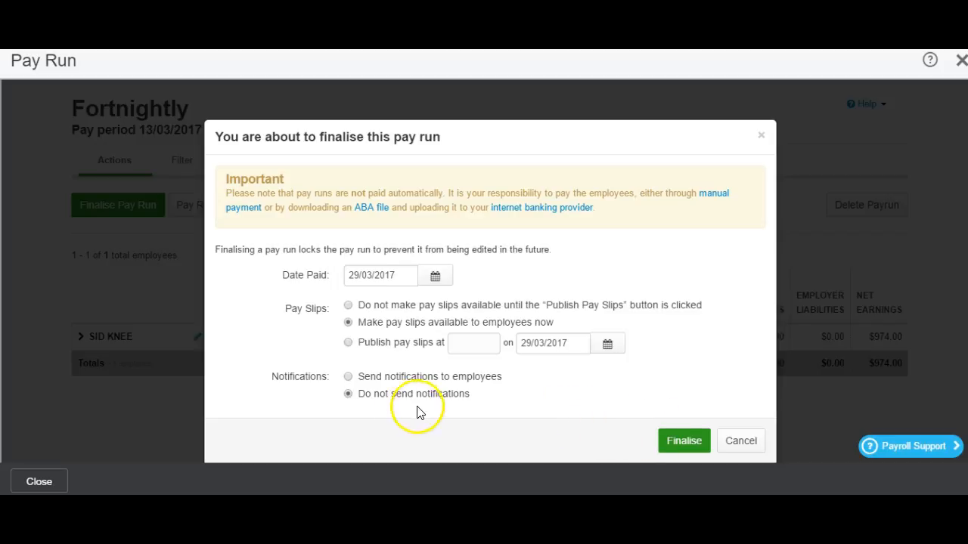
click(685, 443)
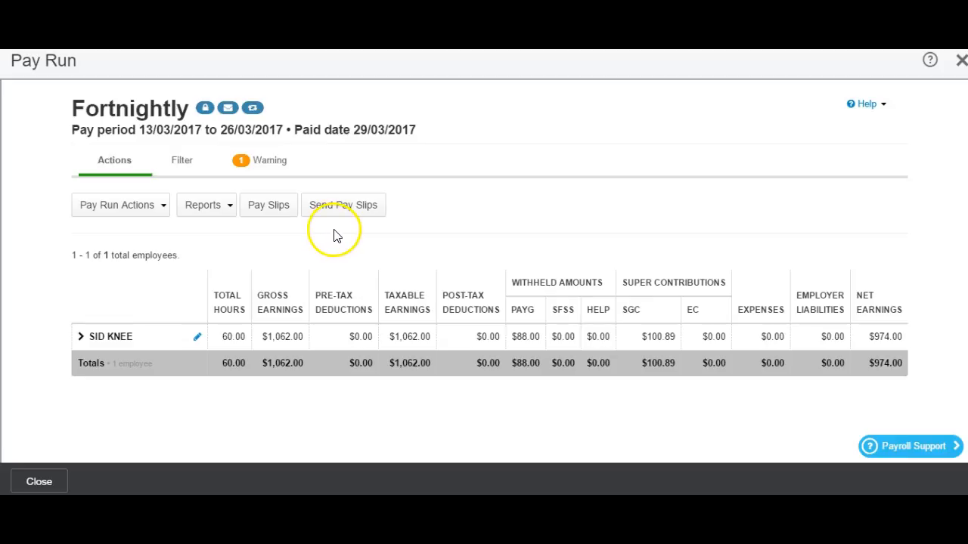
Check the confirmation for sending pay slips without sending them, and open the pay slips page of the finalised pay run
click(325, 210)
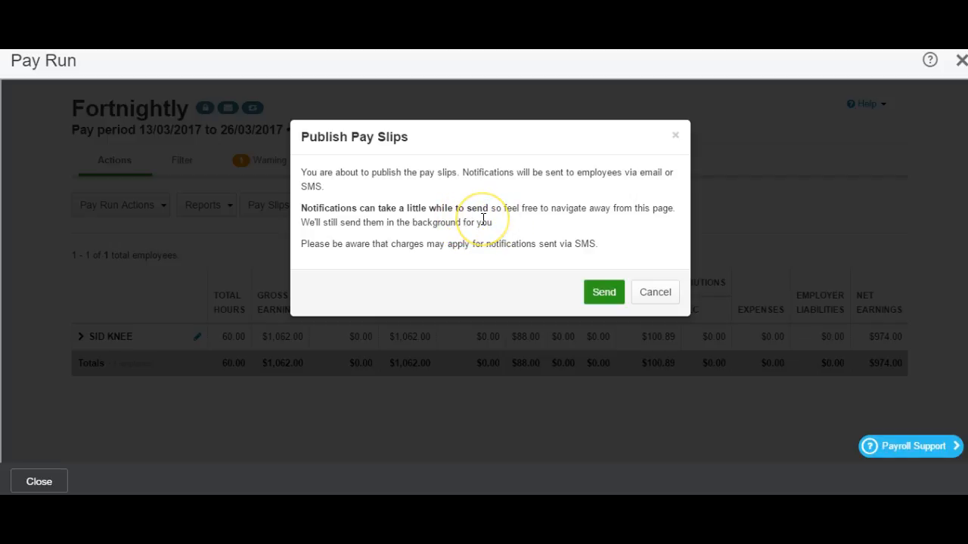
click(658, 295)
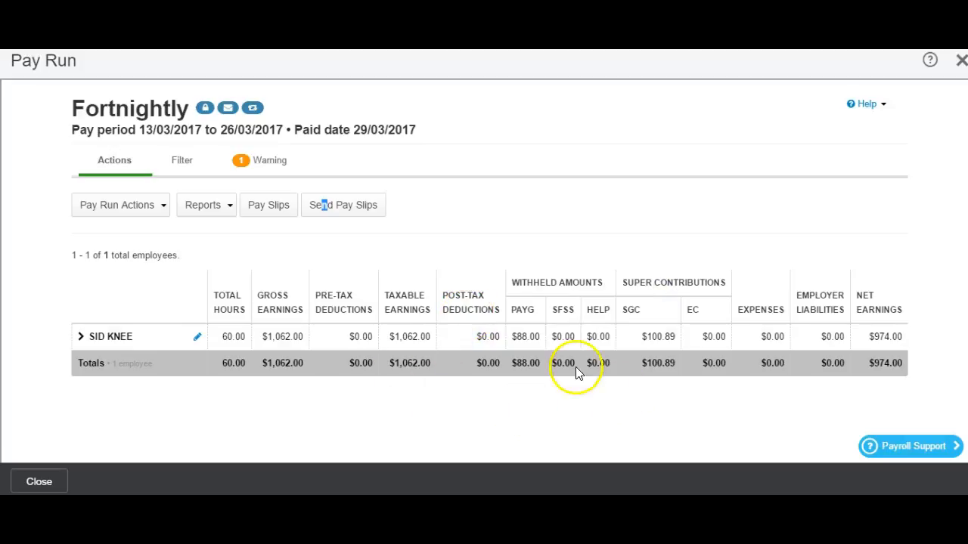
click(276, 233)
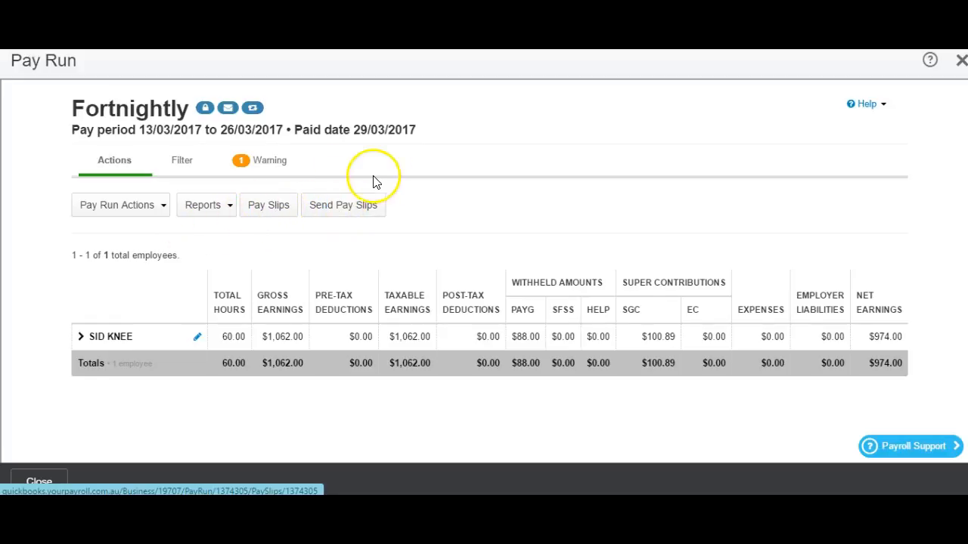
click(272, 209)
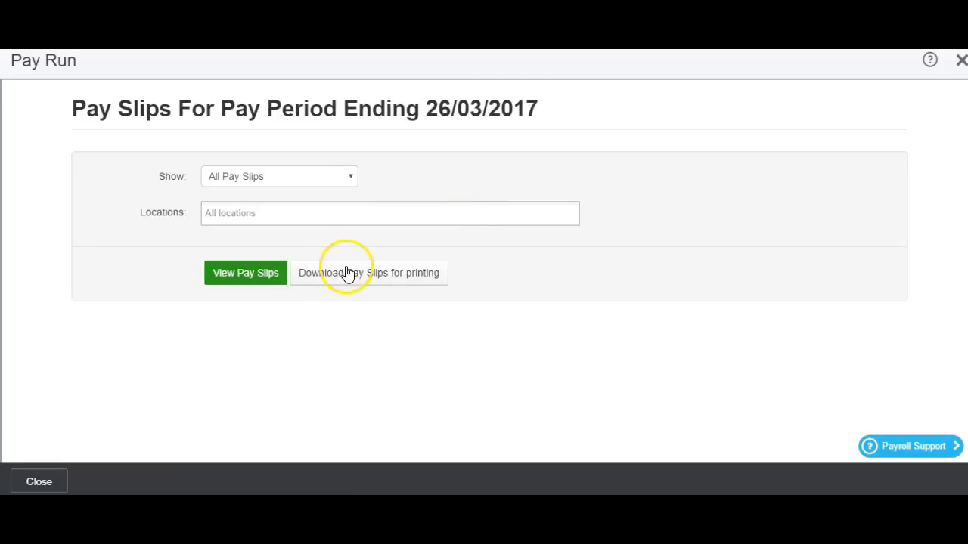
Download all pay slips for the period ending 26/03/2017 for printing and open PaySlips-Fortnightly-20170326.pdf
click(346, 276)
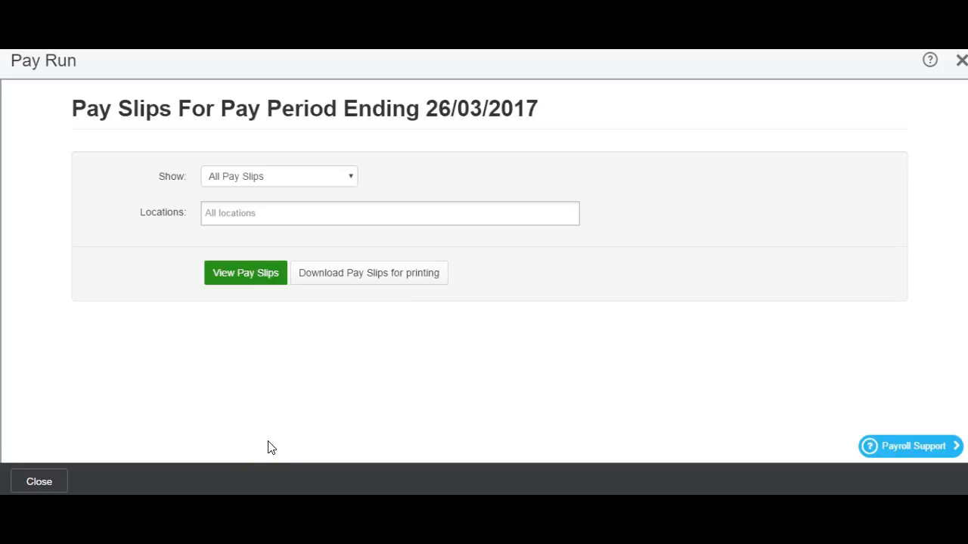
click(45, 446)
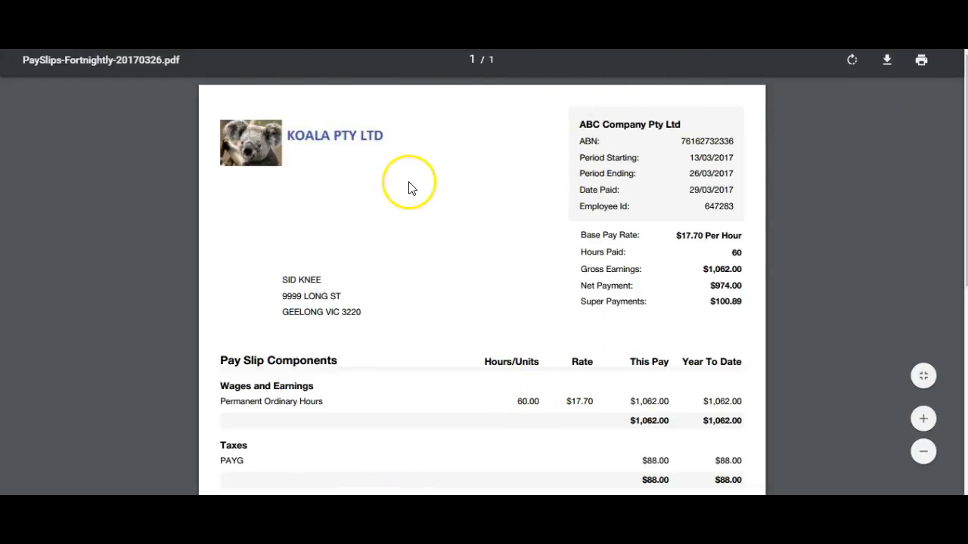
Return from the PDF to the payroll employee list and display the pay slips in the part-time, fortnightly-paid employee's record
click(227, 23)
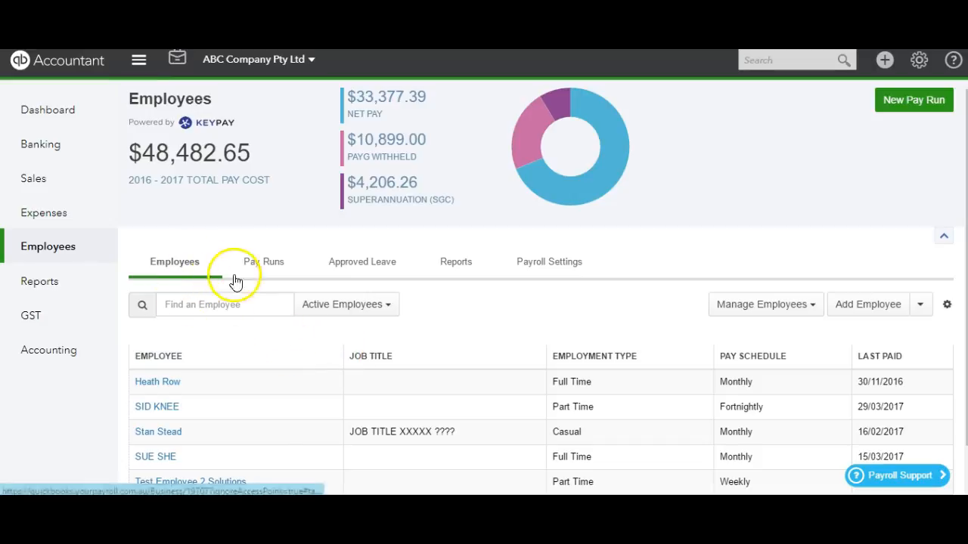
click(158, 412)
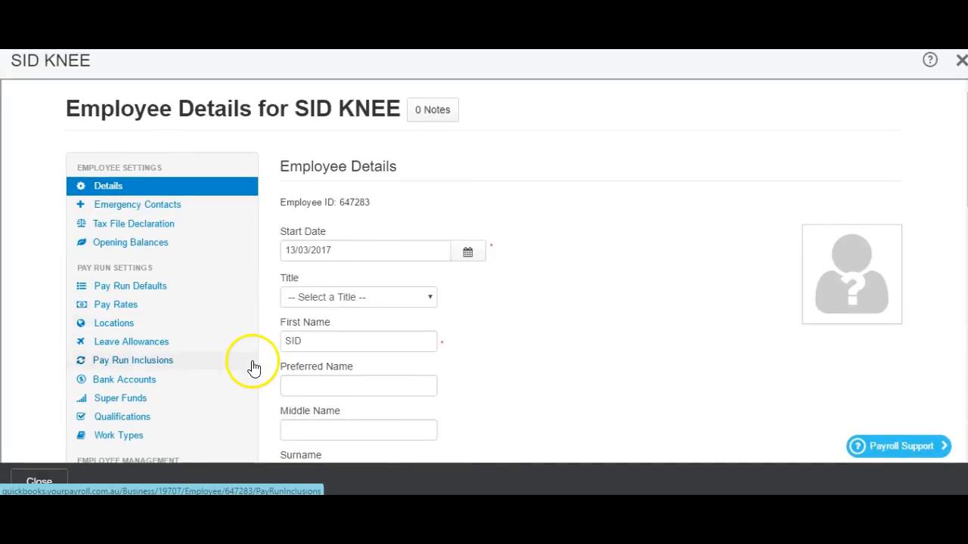
scroll(339, 320, down, 2)
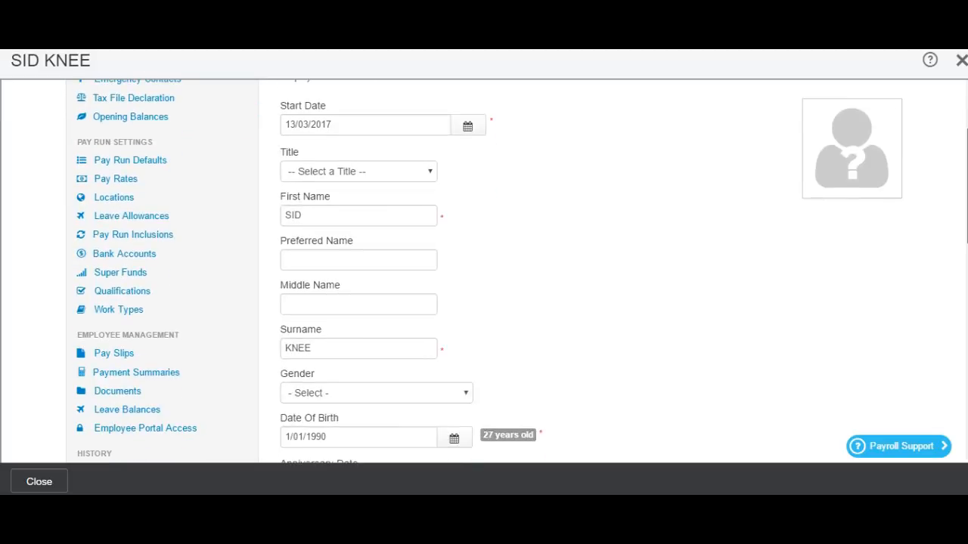
click(118, 353)
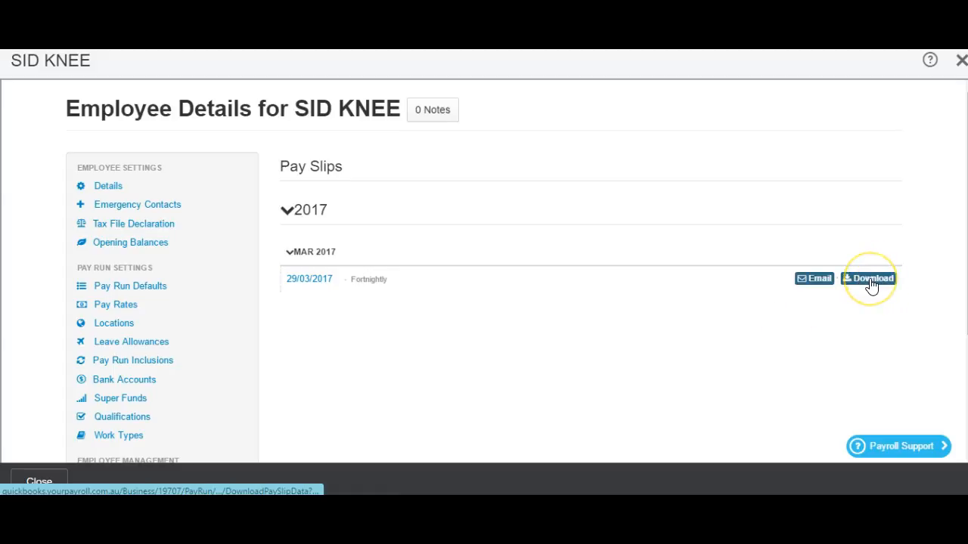
click(815, 280)
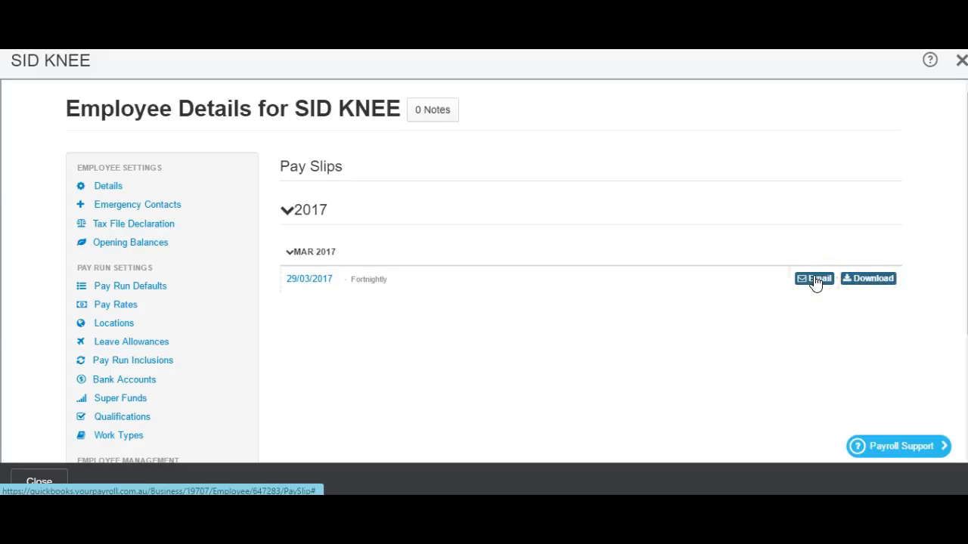
click(797, 282)
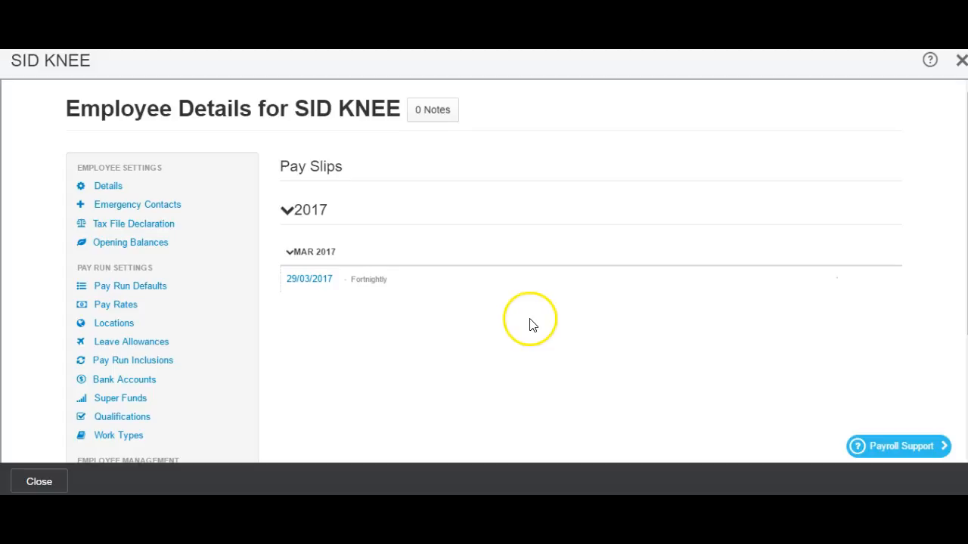
click(429, 348)
click(412, 353)
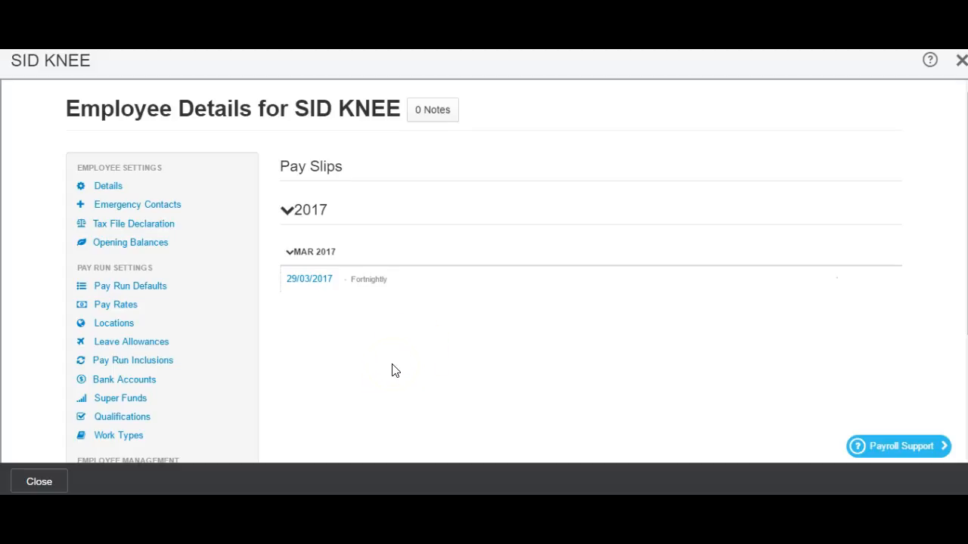